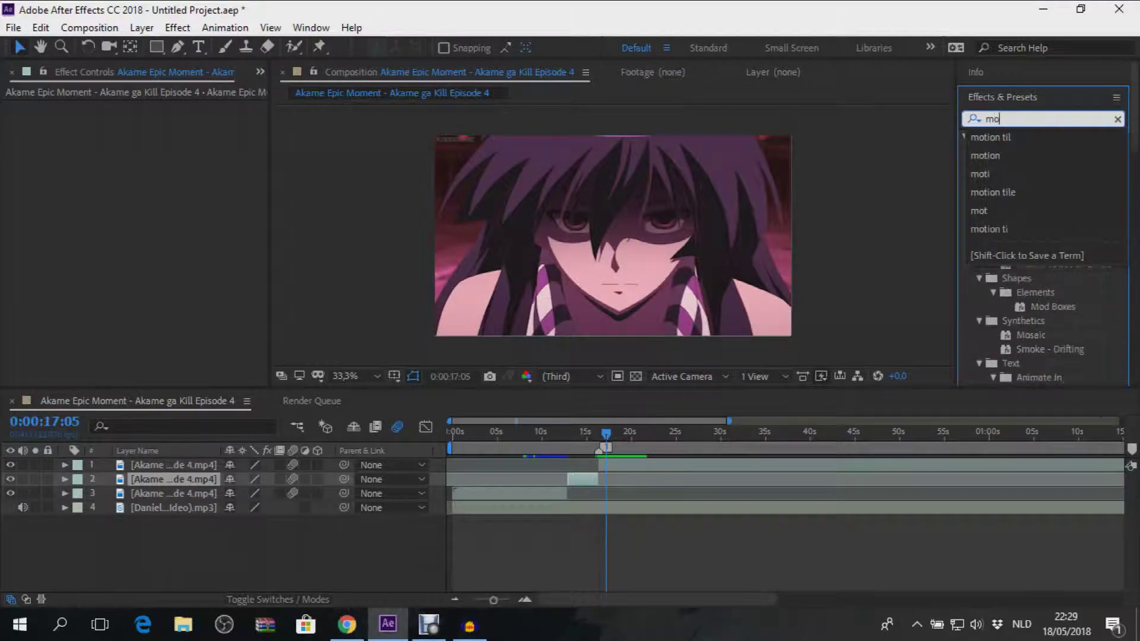
Find the Motion Tile effect and apply it to the clip on layer 2.
{"action": "type", "text": "ion"}
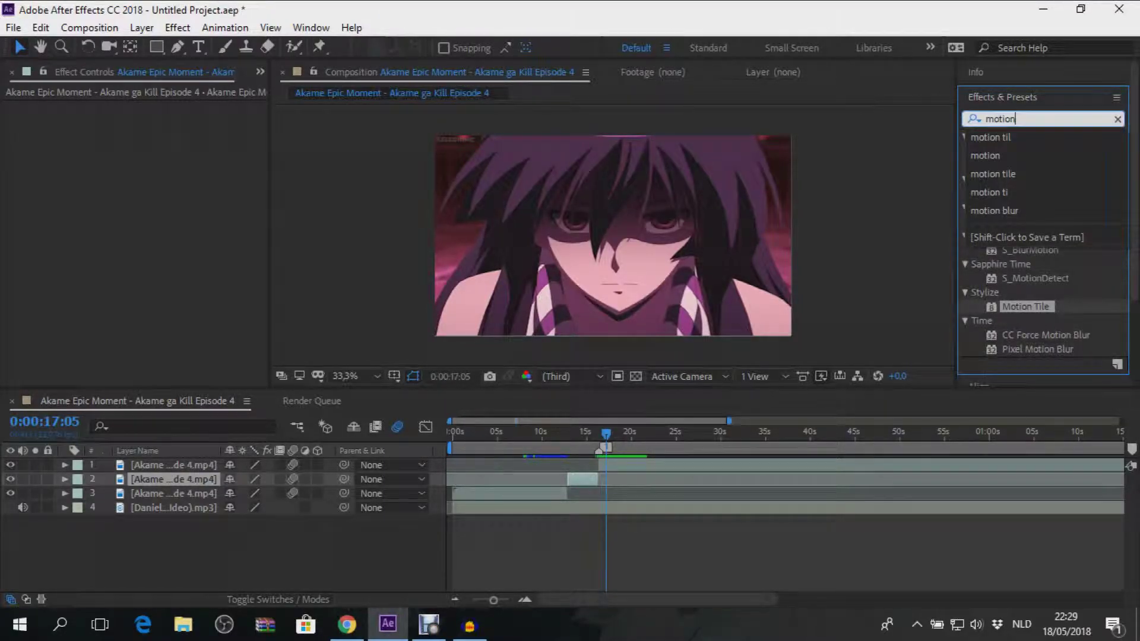
{"action": "type", "text": " tile"}
{"action": "left_click_drag", "start_coordinate": [1033, 149], "coordinate": [579, 475]}
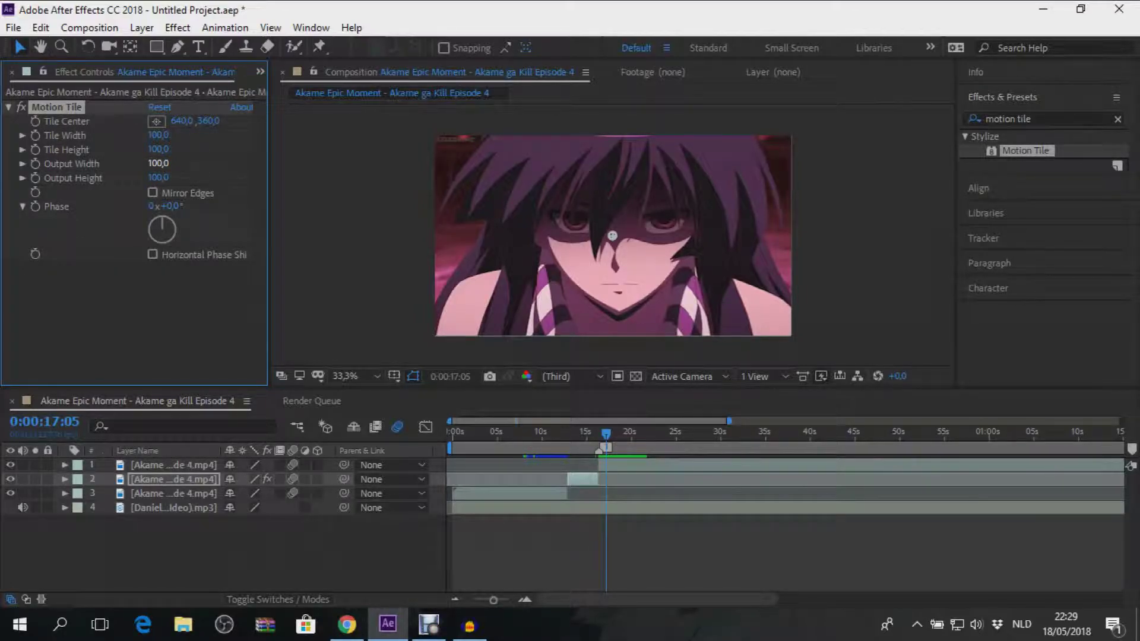
Set layer 2's Motion Tile output width and output height to 500 and turn on Mirror Edges.
{"action": "left_click", "coordinate": [159, 163]}
{"action": "type", "text": "500"}
{"action": "key", "text": "Return"}
{"action": "left_click", "coordinate": [159, 178]}
{"action": "type", "text": "500"}
{"action": "key", "text": "Return"}
{"action": "left_click", "coordinate": [152, 193]}
Apply the Motion Tile effect with the same settings to the clip on layer 1.
{"action": "left_click", "coordinate": [176, 465]}
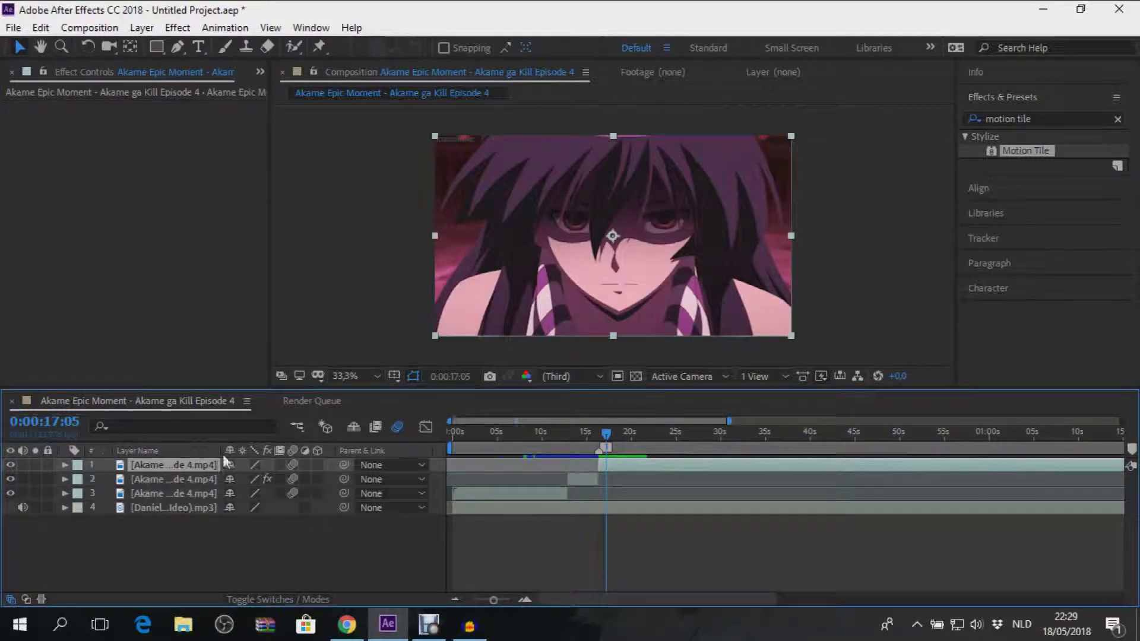
{"action": "key", "text": "ctrl+alt+shift+e"}
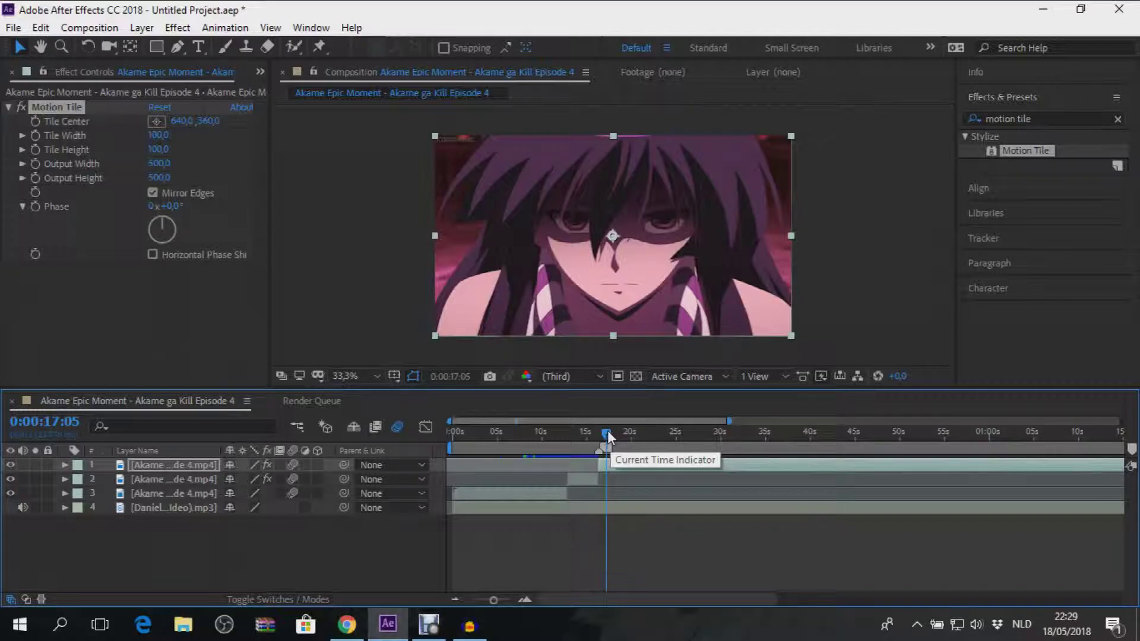
Move composition marker 1 to the cut between layers 2 and 1 at 0:00:16:09.
{"action": "left_click", "coordinate": [588, 476]}
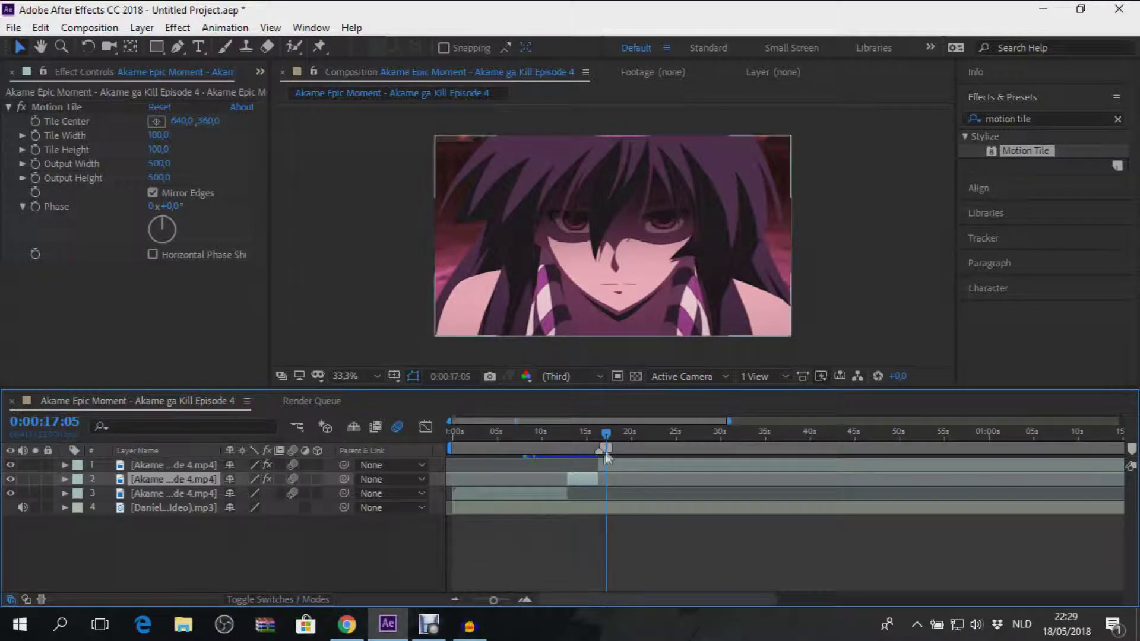
{"action": "left_click_drag", "start_coordinate": [610, 440], "coordinate": [597, 426]}
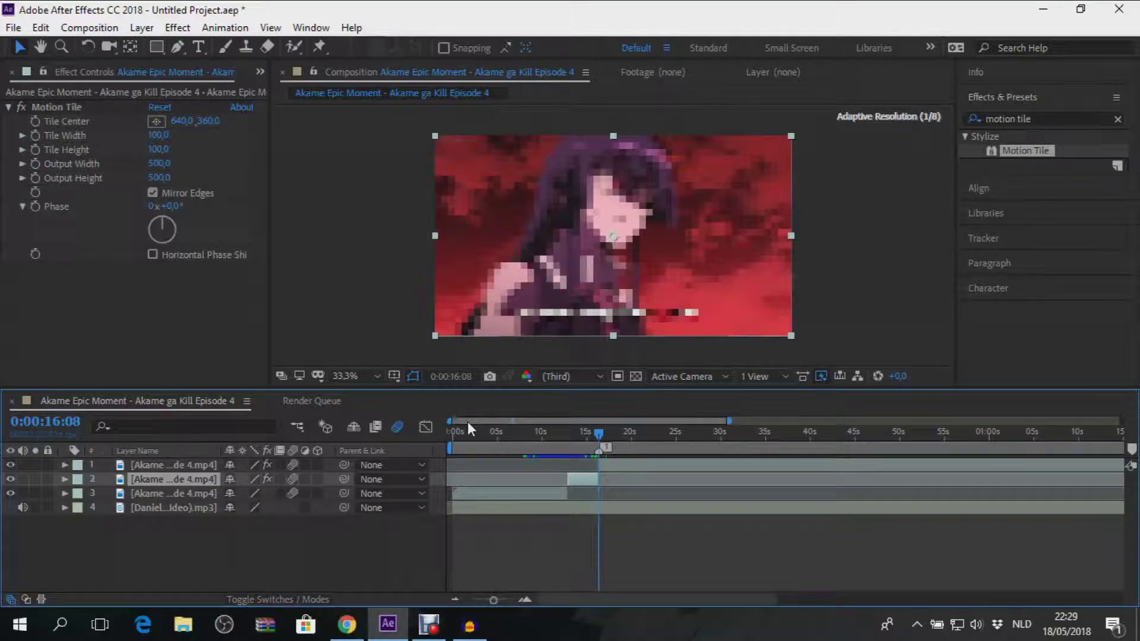
{"action": "scroll", "coordinate": [468, 423], "scroll_direction": "up", "scroll_amount": 5}
{"action": "left_click_drag", "start_coordinate": [450, 421], "coordinate": [515, 420]}
{"action": "left_click", "coordinate": [686, 434]}
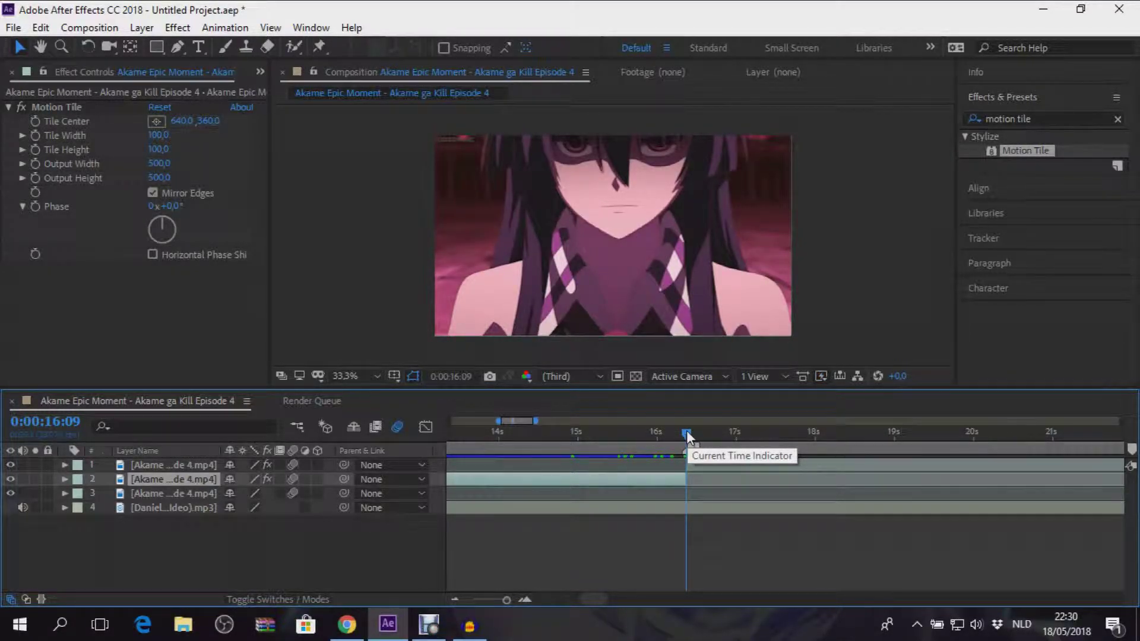
{"action": "key", "text": "shift+1"}
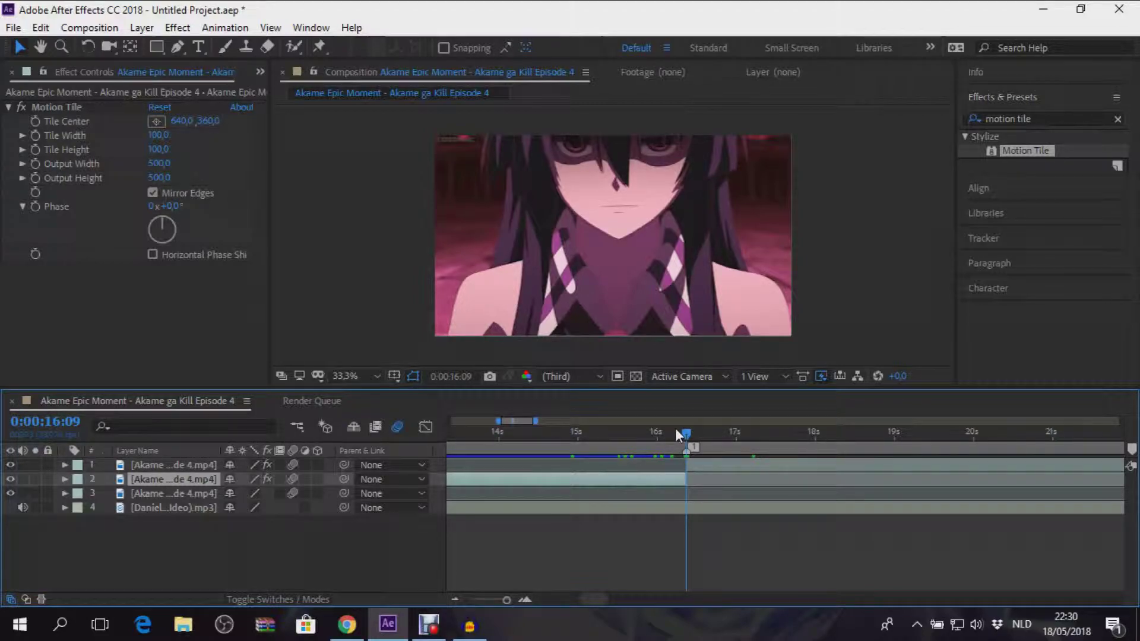
Keyframe layer 2's Rotation at 0° on 0:00:16:05 and at 180° on 0:00:16:08.
{"action": "left_click", "coordinate": [675, 430]}
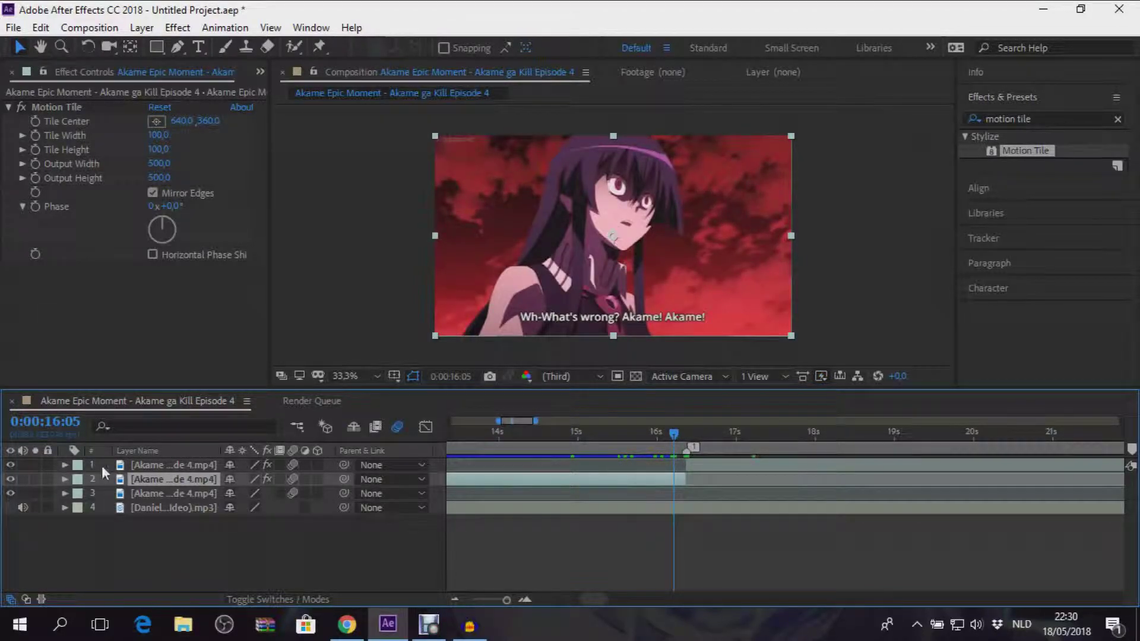
{"action": "key", "text": "r"}
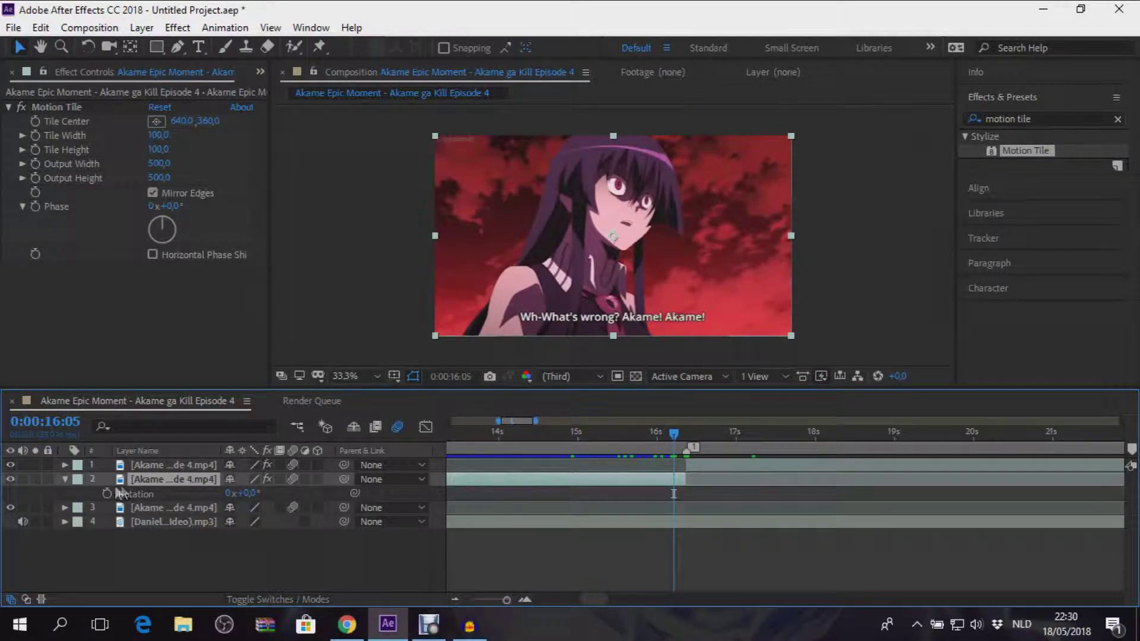
{"action": "left_click", "coordinate": [107, 493]}
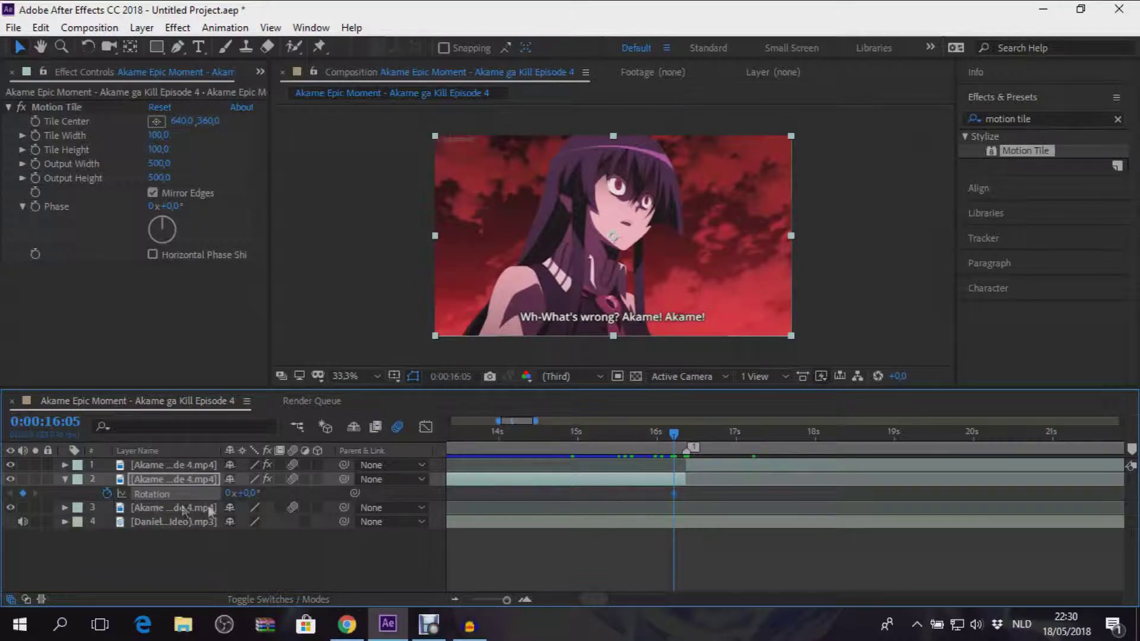
{"action": "left_click_drag", "start_coordinate": [674, 433], "coordinate": [685, 433]}
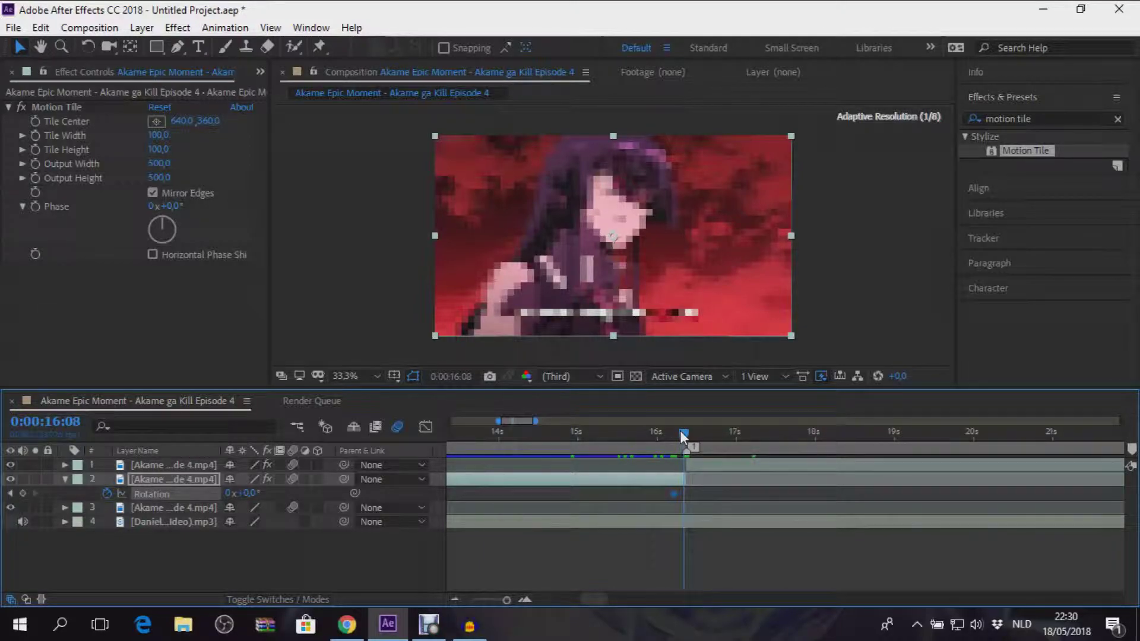
{"action": "left_click", "coordinate": [244, 492]}
{"action": "type", "text": "180"}
{"action": "key", "text": "Return"}
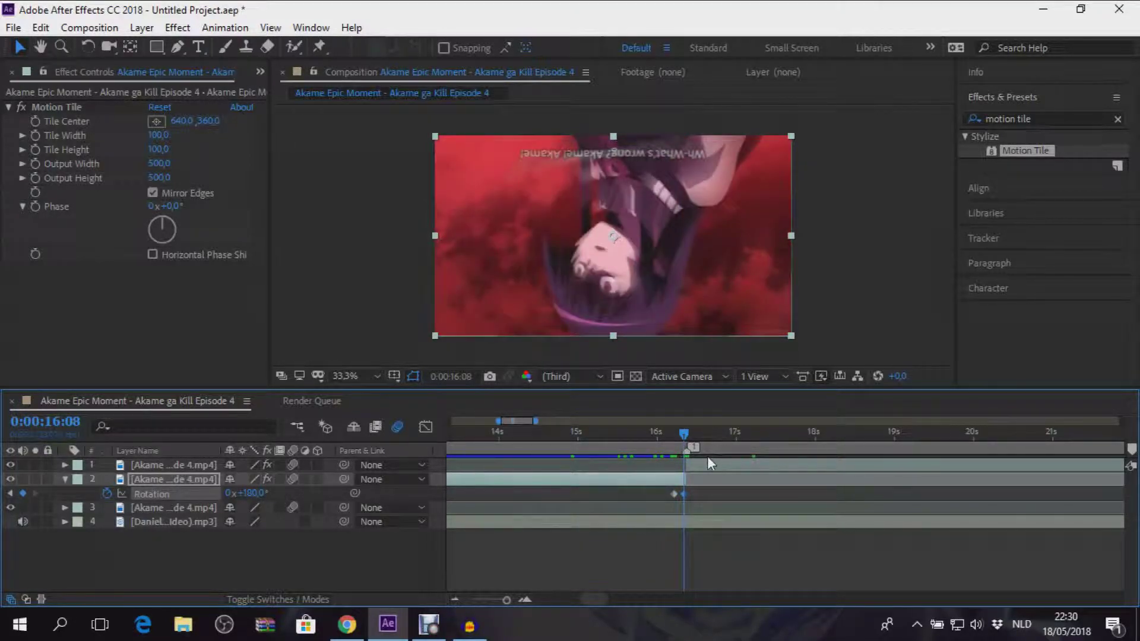
Add a Rotation keyframe of 270° to layer 1 at its first frame after the cut, 0:00:16:09.
{"action": "left_click", "coordinate": [704, 462]}
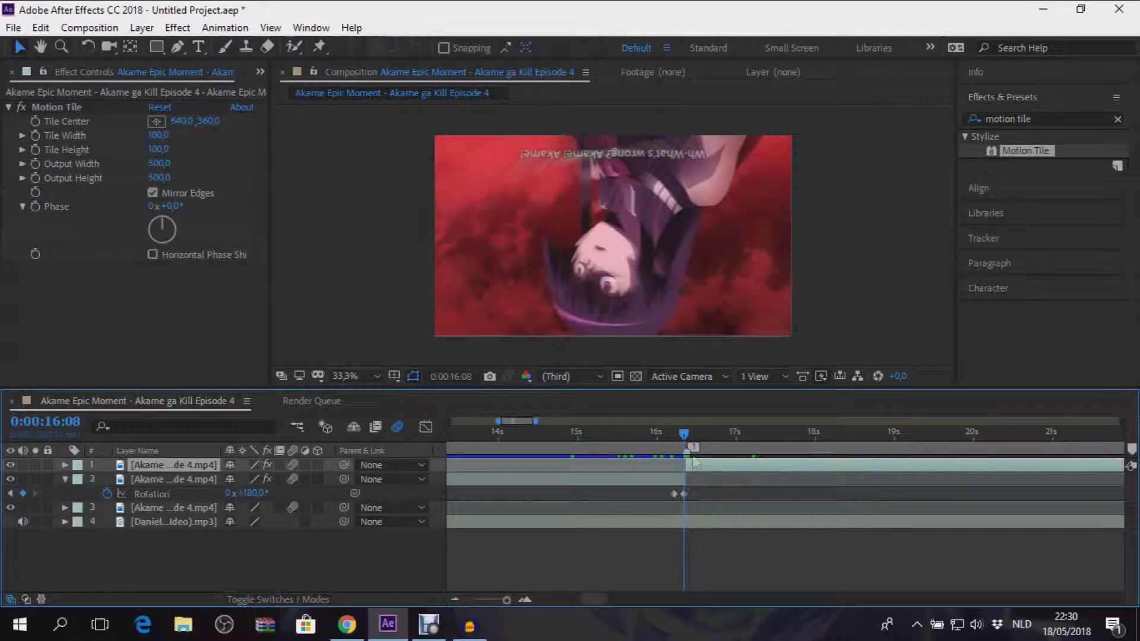
{"action": "left_click_drag", "start_coordinate": [684, 432], "coordinate": [687, 432]}
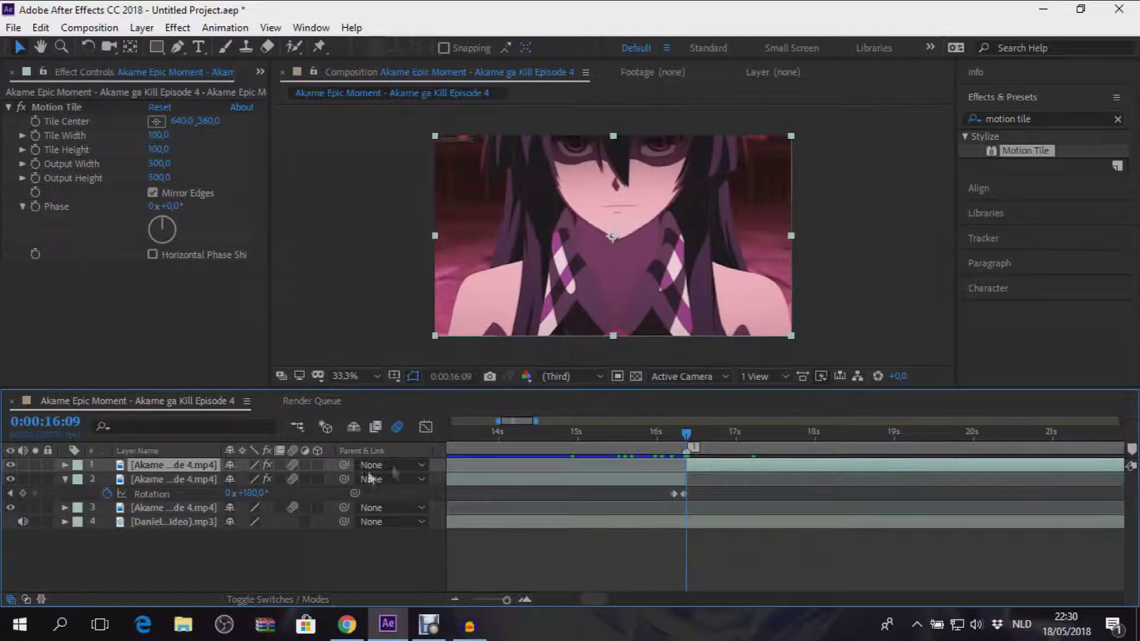
{"action": "key", "text": "r"}
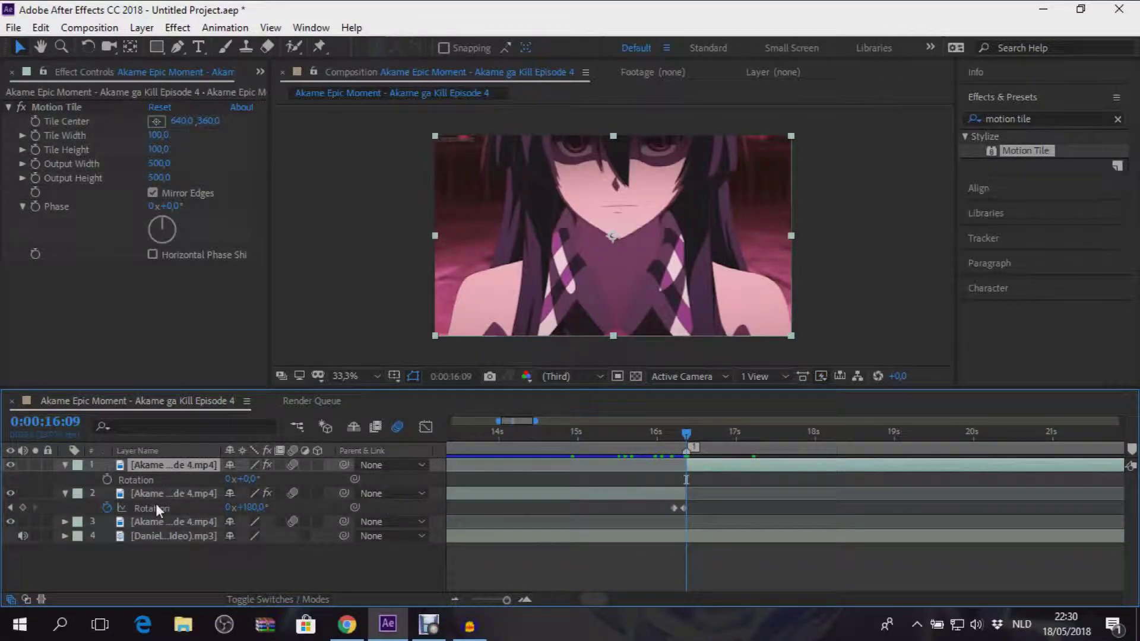
{"action": "left_click", "coordinate": [107, 478]}
{"action": "left_click", "coordinate": [245, 479]}
{"action": "type", "text": "2"}
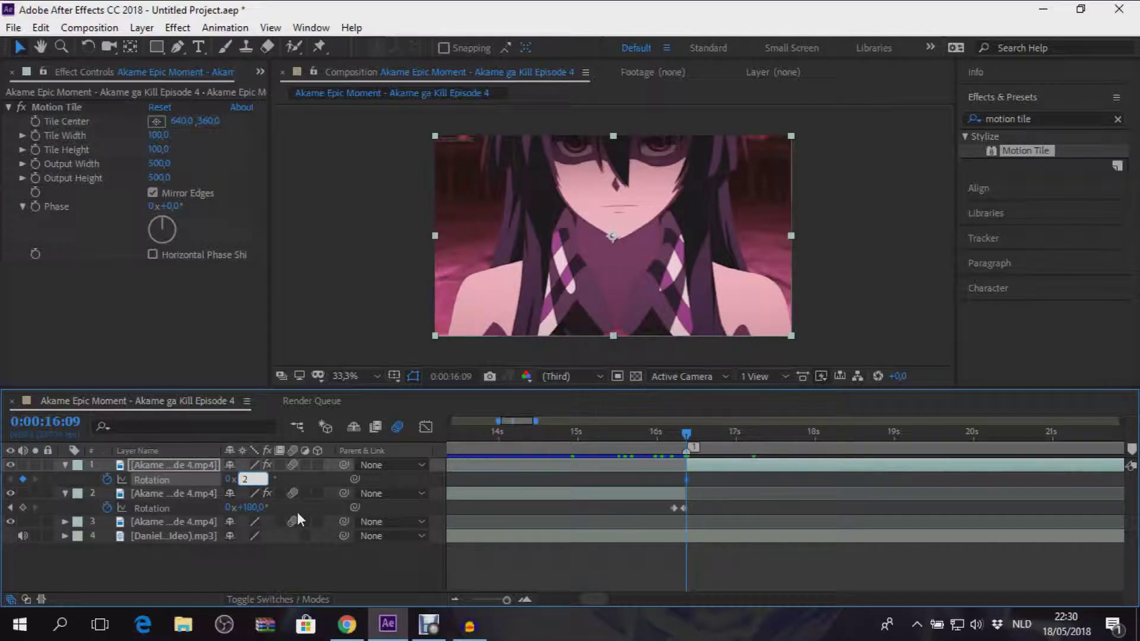
{"action": "type", "text": "70"}
{"action": "key", "text": "Return"}
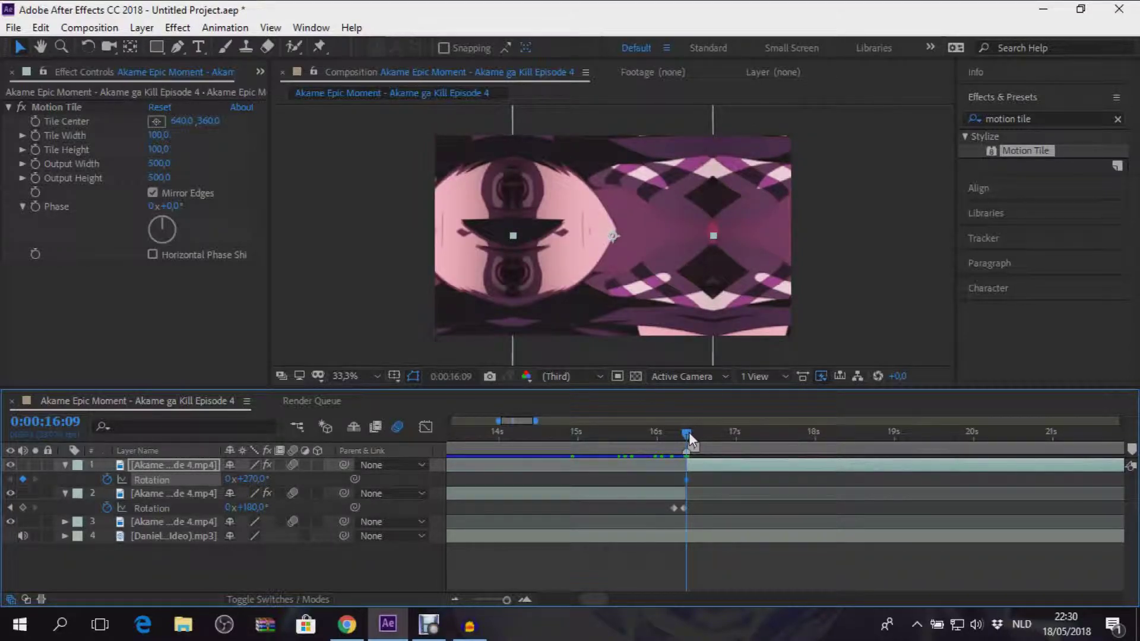
Add a second Rotation keyframe of 360° to layer 1 at 0:00:16:13.
{"action": "left_click_drag", "start_coordinate": [689, 433], "coordinate": [698, 433]}
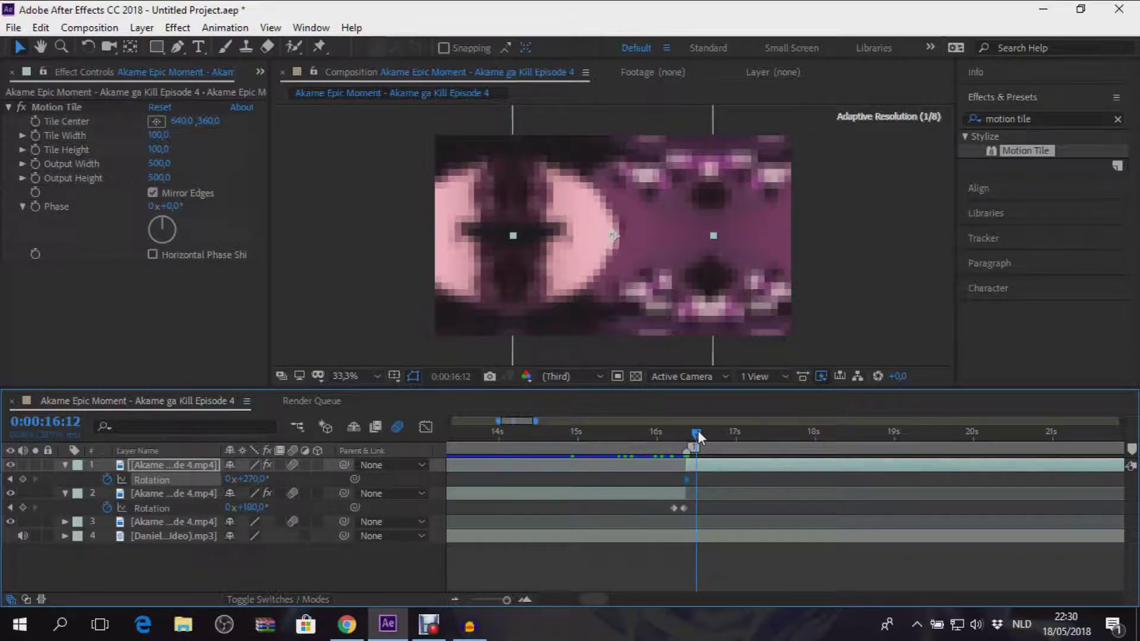
{"action": "left_click_drag", "start_coordinate": [699, 430], "coordinate": [701, 430]}
{"action": "left_click", "coordinate": [246, 479]}
{"action": "type", "text": "360"}
{"action": "key", "text": "Return"}
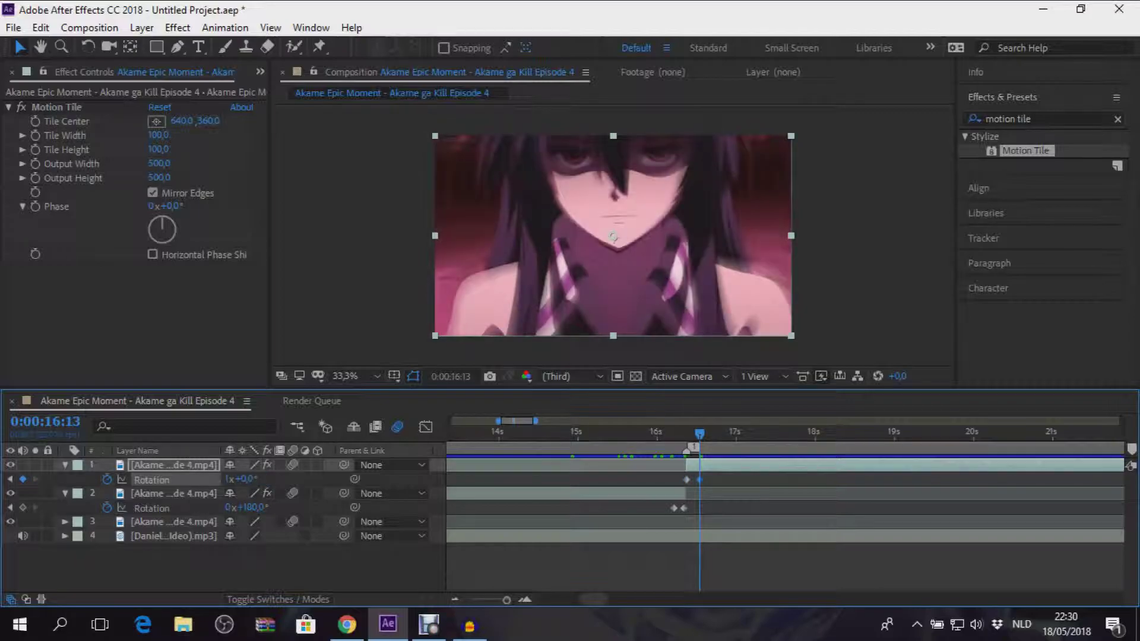
Move layer 2's first Rotation keyframe one frame earlier, to 0:00:16:04.
{"action": "mouse_move", "coordinate": [702, 437]}
{"action": "left_mouse_down"}
{"action": "mouse_move", "coordinate": [656, 433]}
{"action": "mouse_move", "coordinate": [699, 436]}
{"action": "mouse_move", "coordinate": [685, 432]}
{"action": "left_mouse_up"}
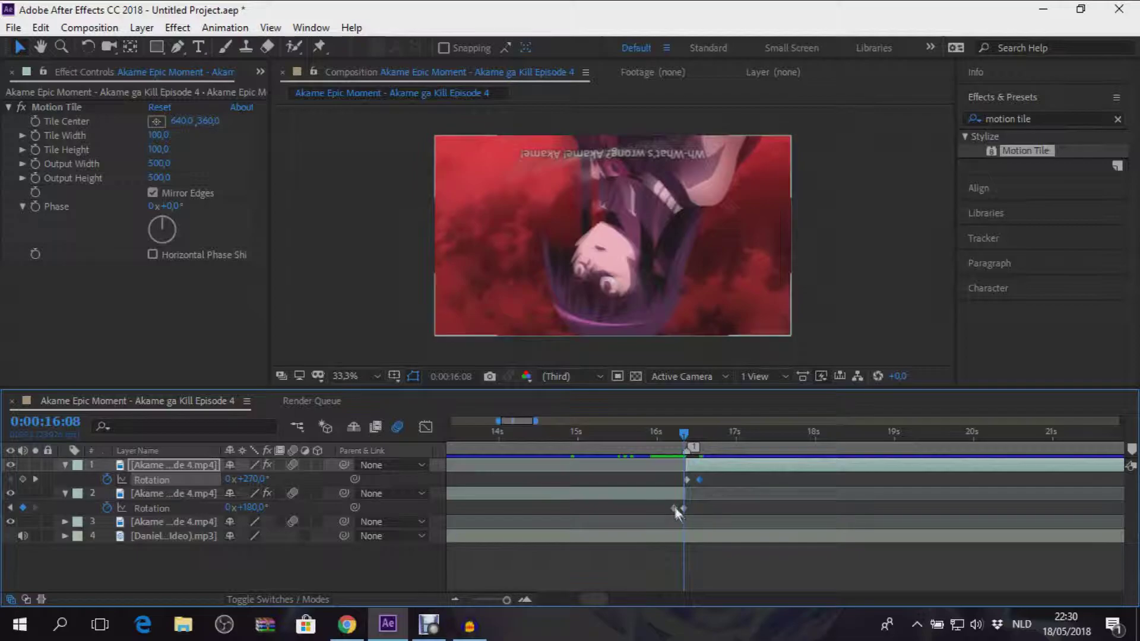
{"action": "left_click_drag", "start_coordinate": [674, 506], "coordinate": [668, 506]}
{"action": "mouse_move", "coordinate": [682, 430]}
{"action": "left_mouse_down"}
{"action": "mouse_move", "coordinate": [668, 429]}
{"action": "mouse_move", "coordinate": [710, 433]}
{"action": "mouse_move", "coordinate": [684, 429]}
{"action": "left_mouse_up"}
{"action": "left_click_drag", "start_coordinate": [668, 507], "coordinate": [671, 507]}
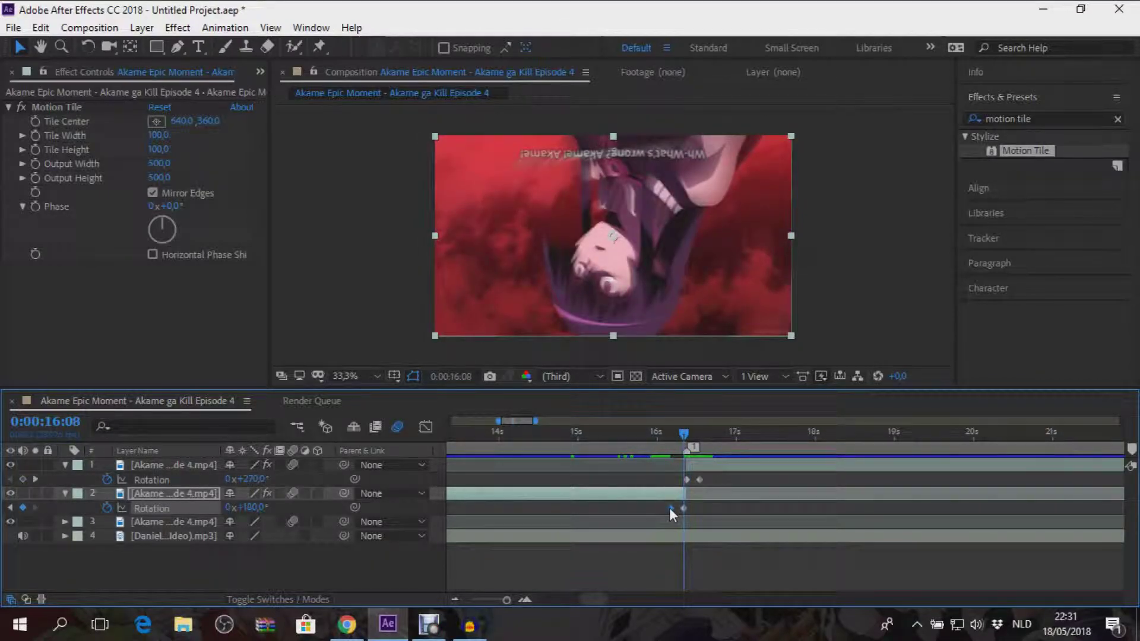
Move layer 1's last Rotation keyframe one frame earlier, to 0:00:16:12, and dismiss the browser notification.
{"action": "mouse_move", "coordinate": [687, 436]}
{"action": "left_mouse_down"}
{"action": "mouse_move", "coordinate": [705, 435]}
{"action": "mouse_move", "coordinate": [686, 430]}
{"action": "left_mouse_up"}
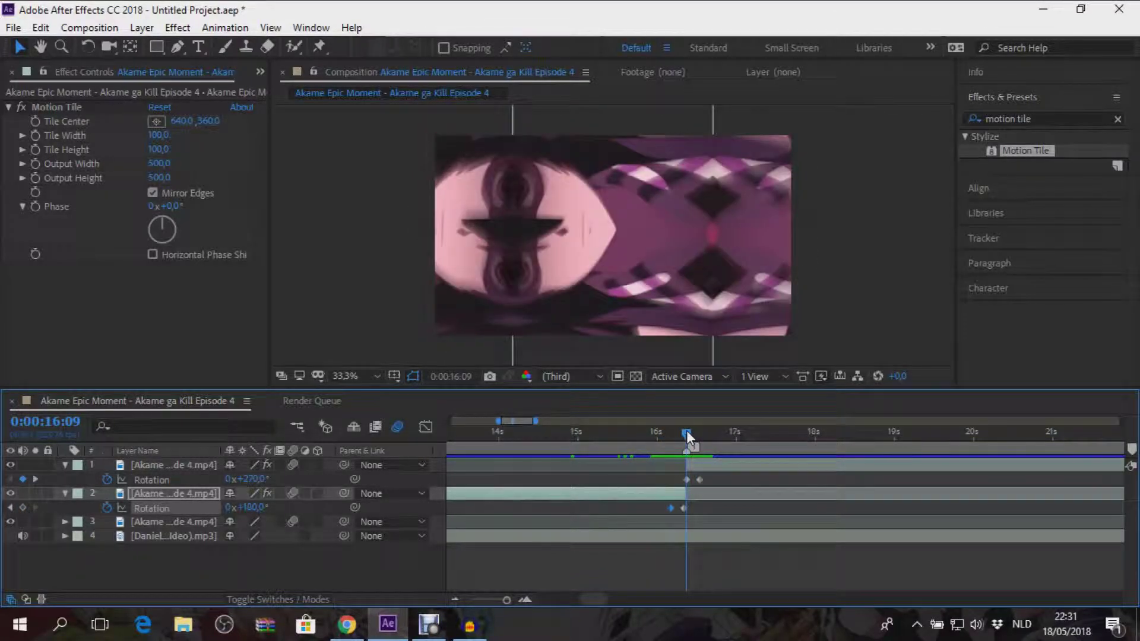
{"action": "left_click_drag", "start_coordinate": [698, 482], "coordinate": [693, 481]}
{"action": "mouse_move", "coordinate": [687, 434]}
{"action": "left_mouse_down"}
{"action": "mouse_move", "coordinate": [674, 438]}
{"action": "mouse_move", "coordinate": [701, 437]}
{"action": "left_mouse_up"}
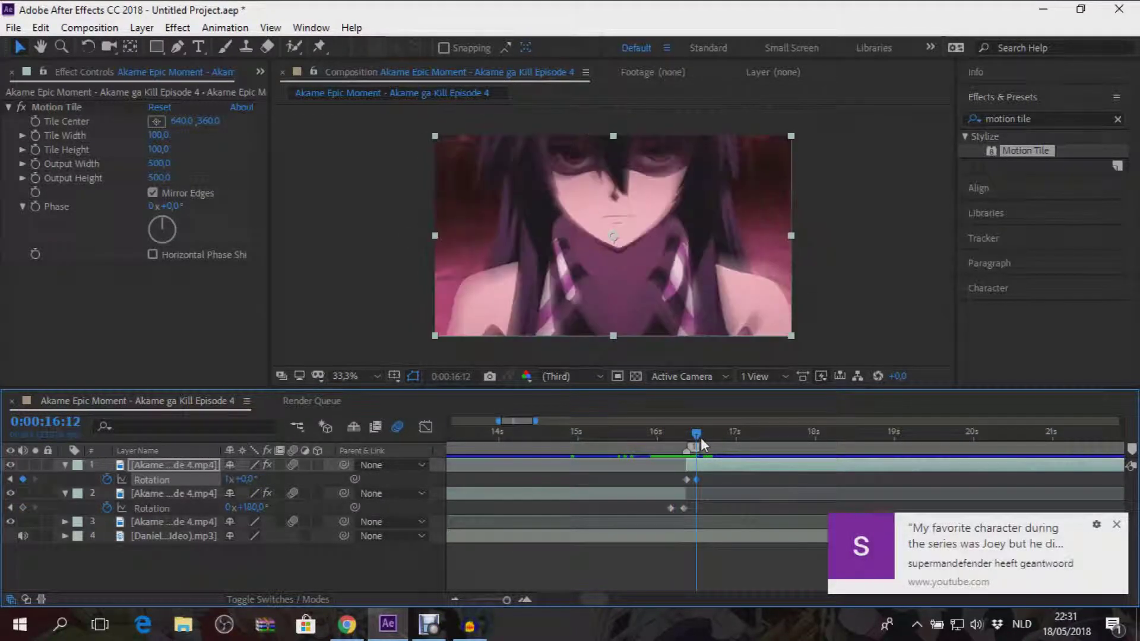
{"action": "left_click", "coordinate": [1116, 524]}
{"action": "left_click_drag", "start_coordinate": [702, 433], "coordinate": [675, 426]}
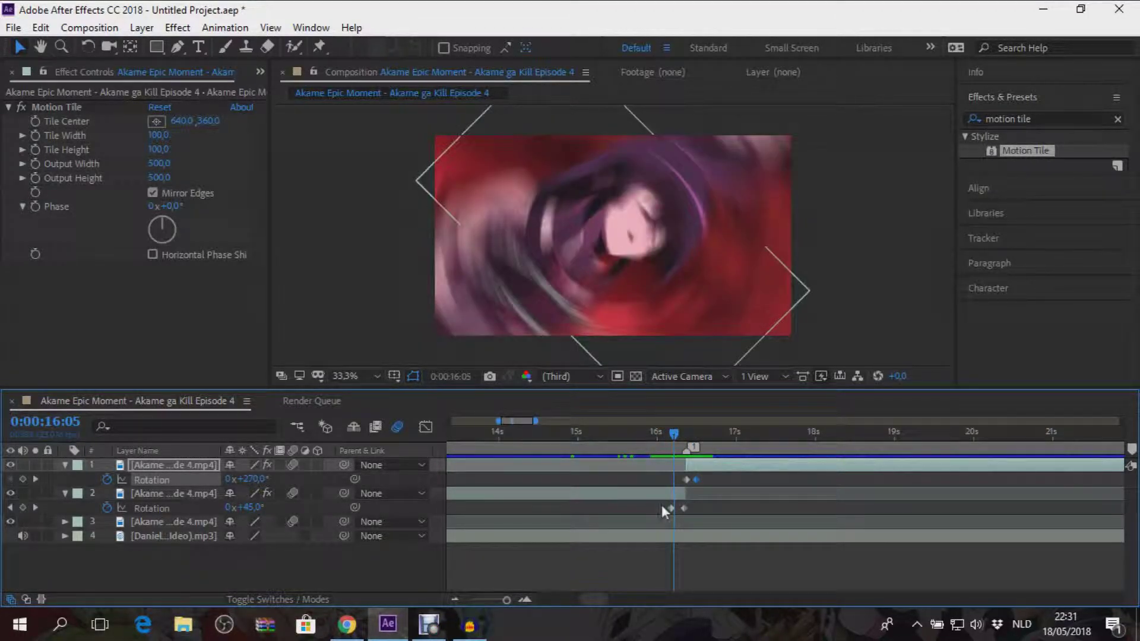
In the Graph Editor, convert layer 2's Rotation keyframes to Auto Bezier and shape the curve to start flat and accelerate steeply into the last keyframe.
{"action": "left_click_drag", "start_coordinate": [655, 502], "coordinate": [704, 511]}
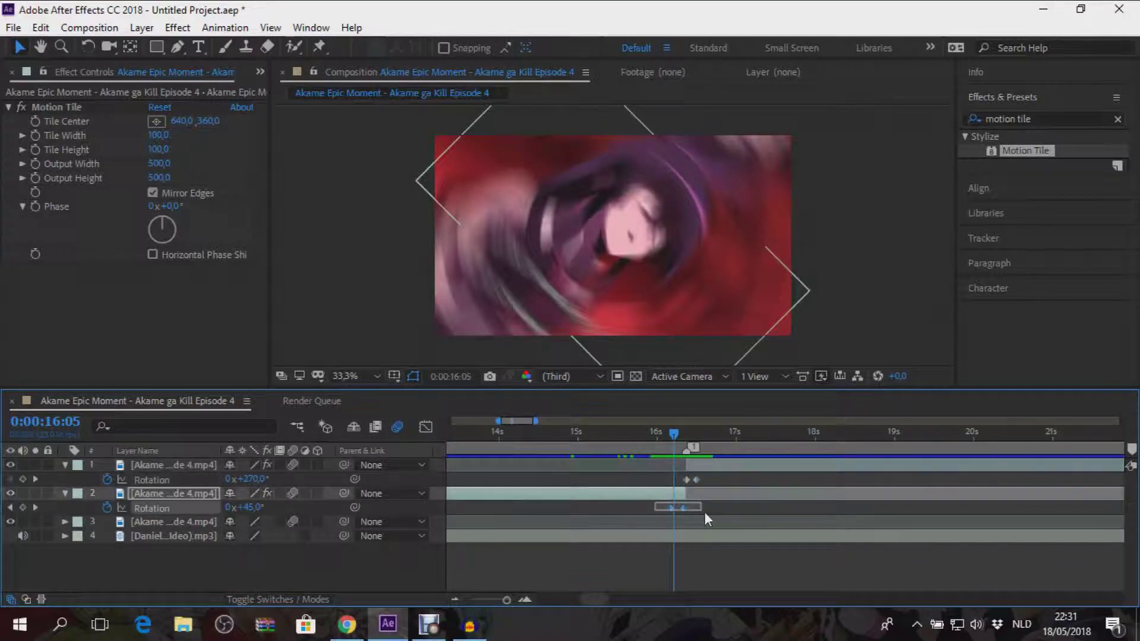
{"action": "left_click", "coordinate": [427, 427]}
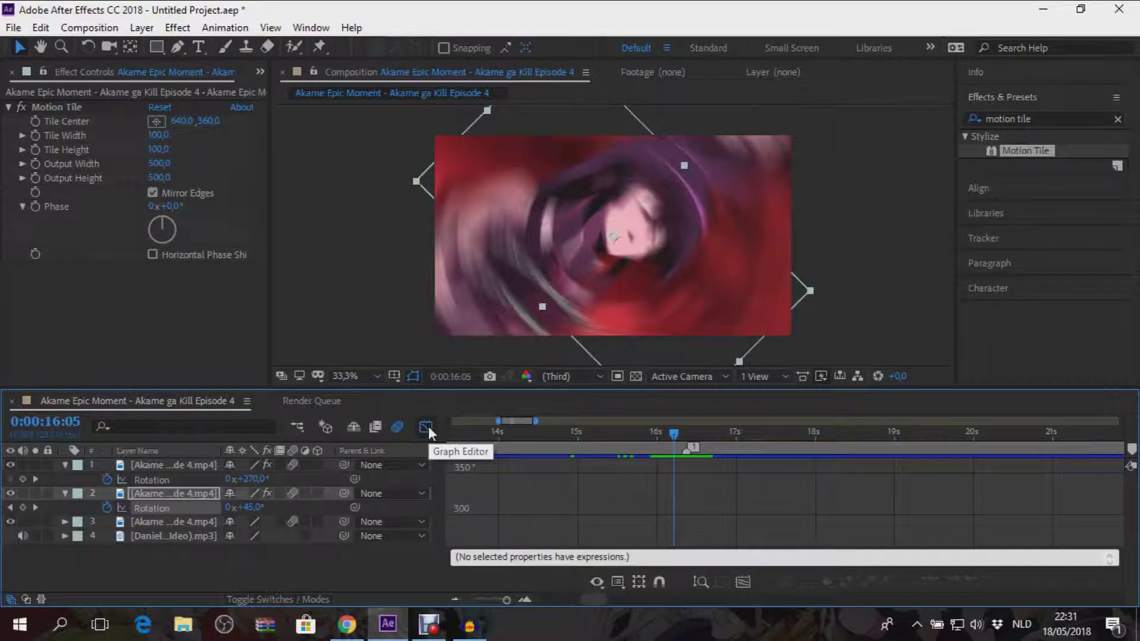
{"action": "left_click", "coordinate": [747, 581]}
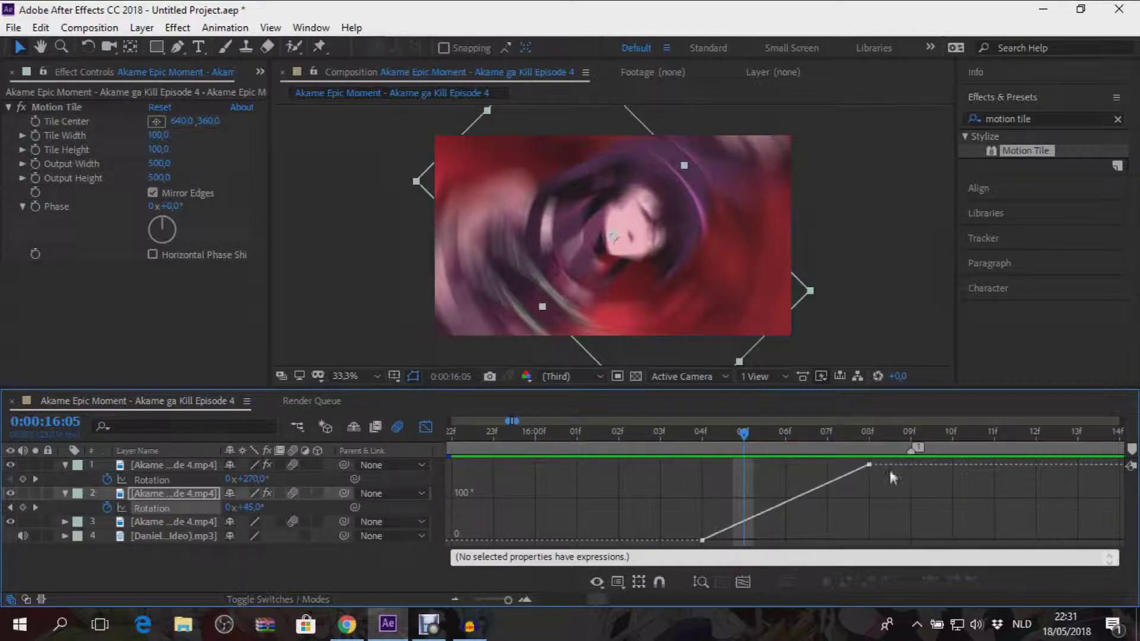
{"action": "left_click_drag", "start_coordinate": [892, 460], "coordinate": [656, 526]}
{"action": "left_click", "coordinate": [888, 583]}
{"action": "left_click", "coordinate": [747, 583]}
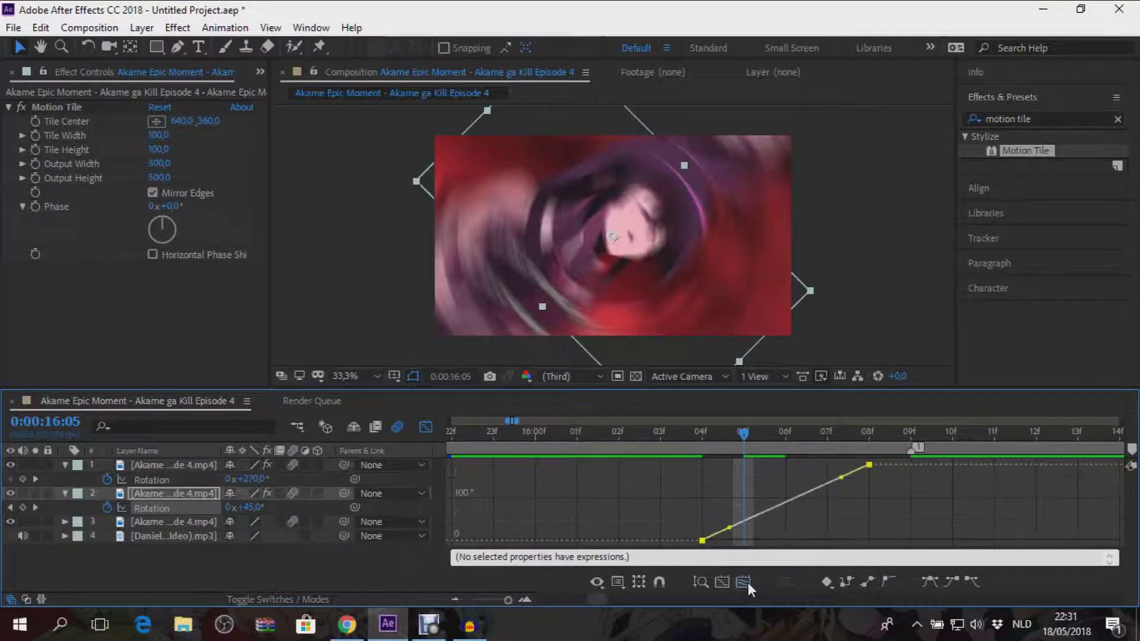
{"action": "left_click_drag", "start_coordinate": [729, 527], "coordinate": [839, 501]}
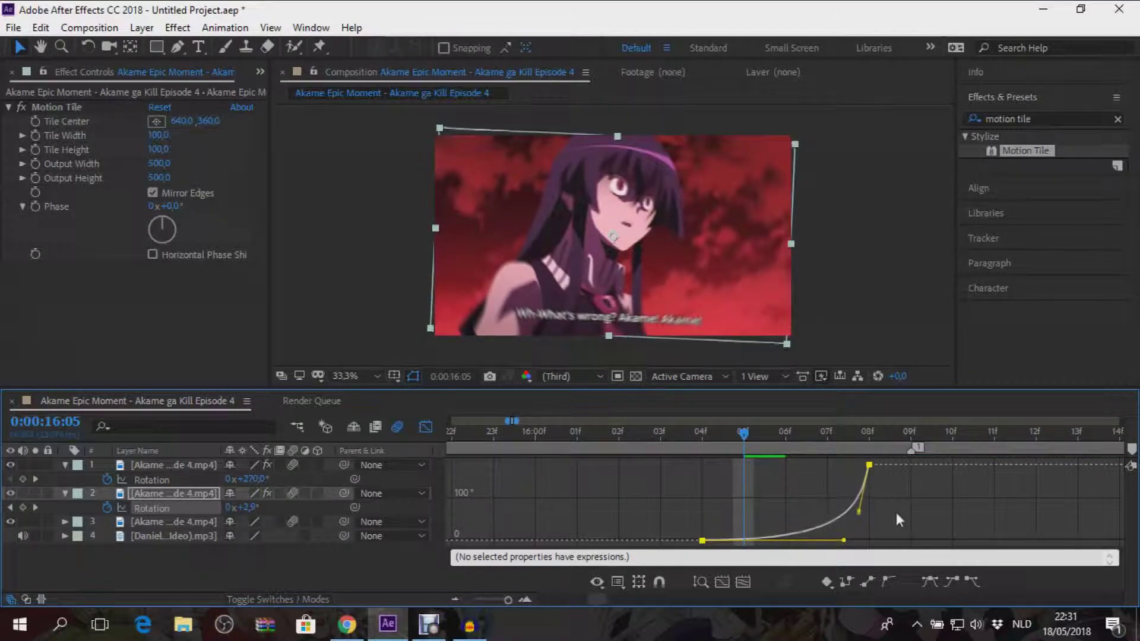
{"action": "key", "text": "ctrl+z"}
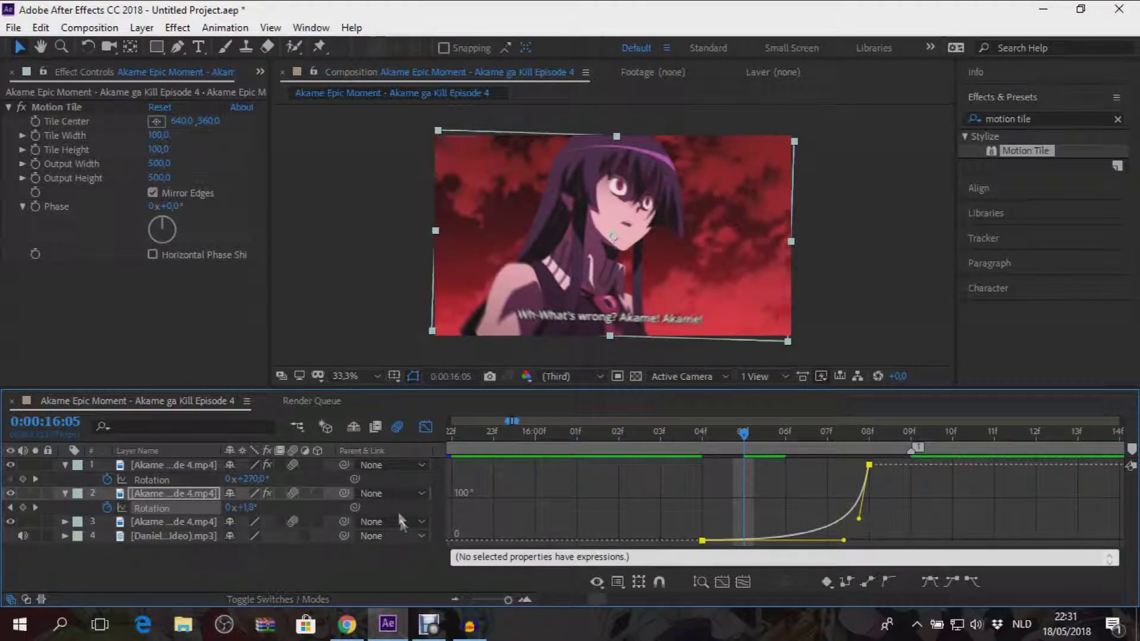
Convert layer 1's Rotation keyframes to Auto Bezier, shape the curve to rise steeply and level off, and return to the layer bar view.
{"action": "left_click", "coordinate": [177, 465]}
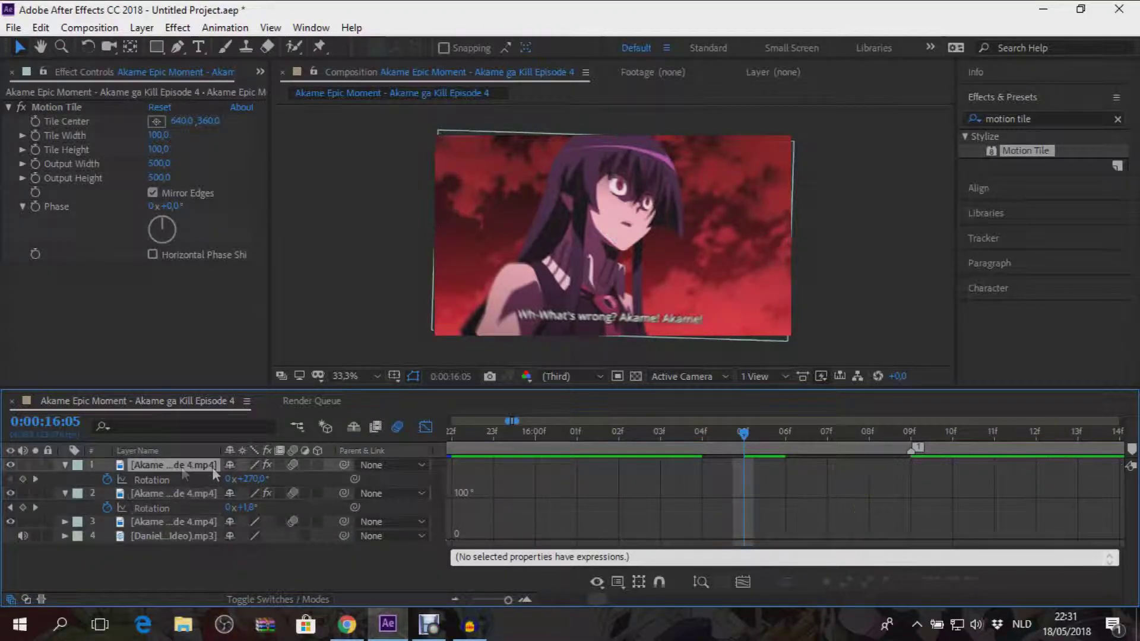
{"action": "left_click", "coordinate": [742, 583]}
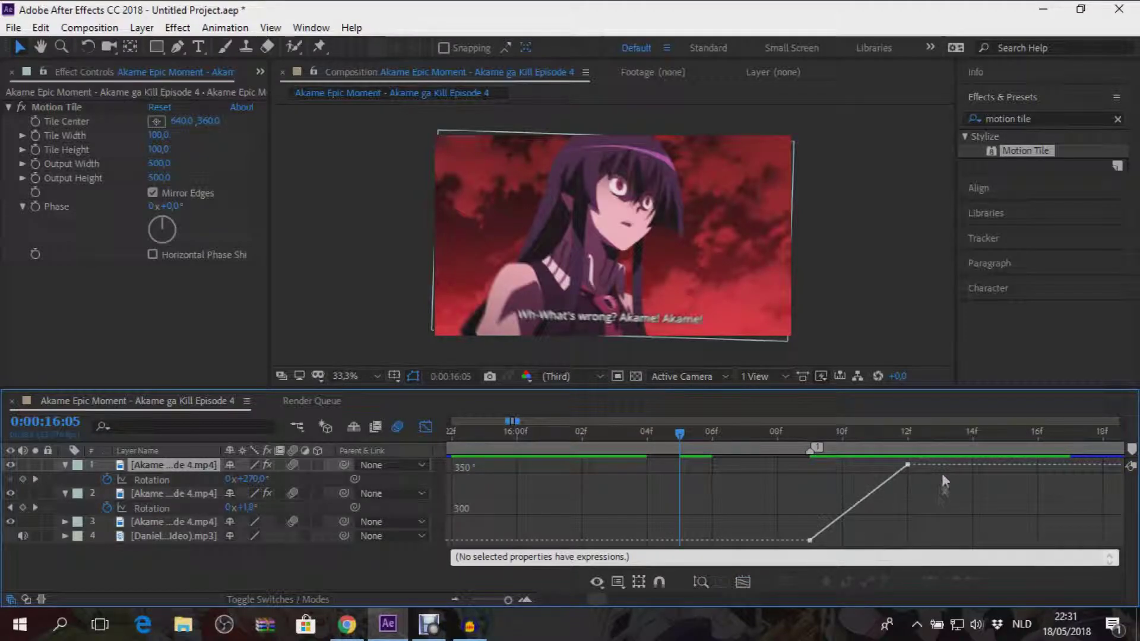
{"action": "left_click_drag", "start_coordinate": [937, 460], "coordinate": [756, 542]}
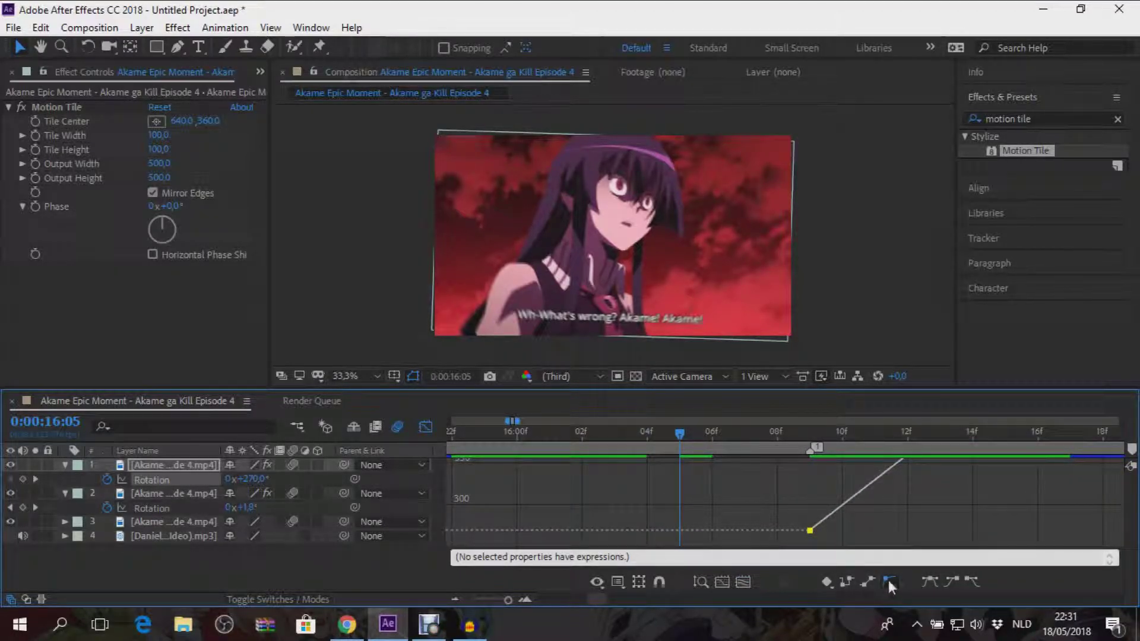
{"action": "left_click", "coordinate": [749, 584]}
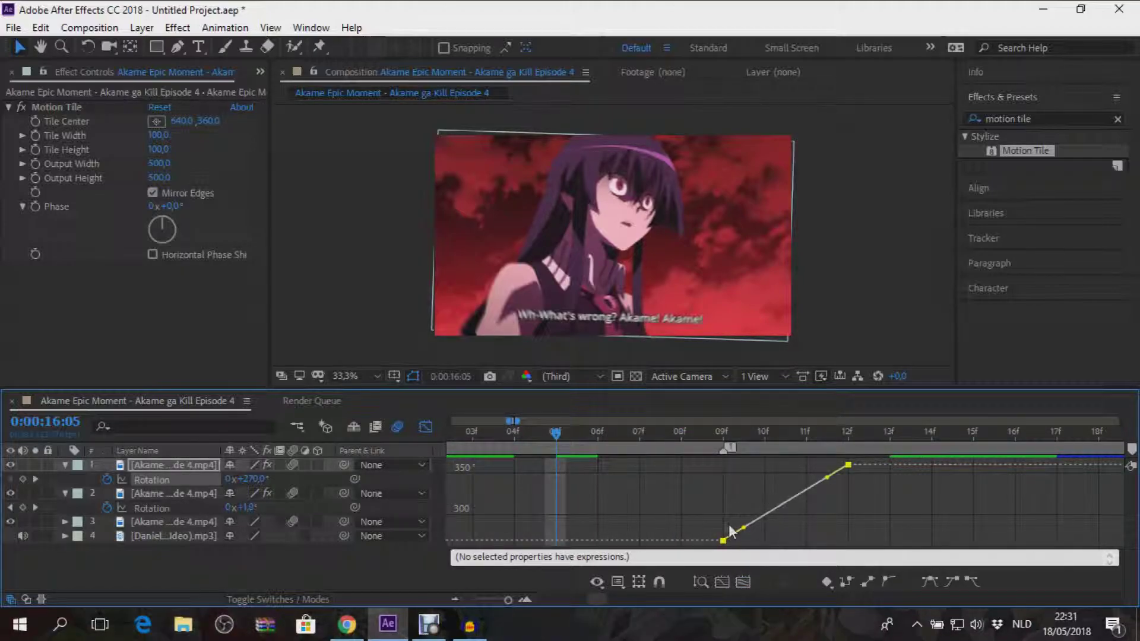
{"action": "left_click_drag", "start_coordinate": [743, 528], "coordinate": [703, 488]}
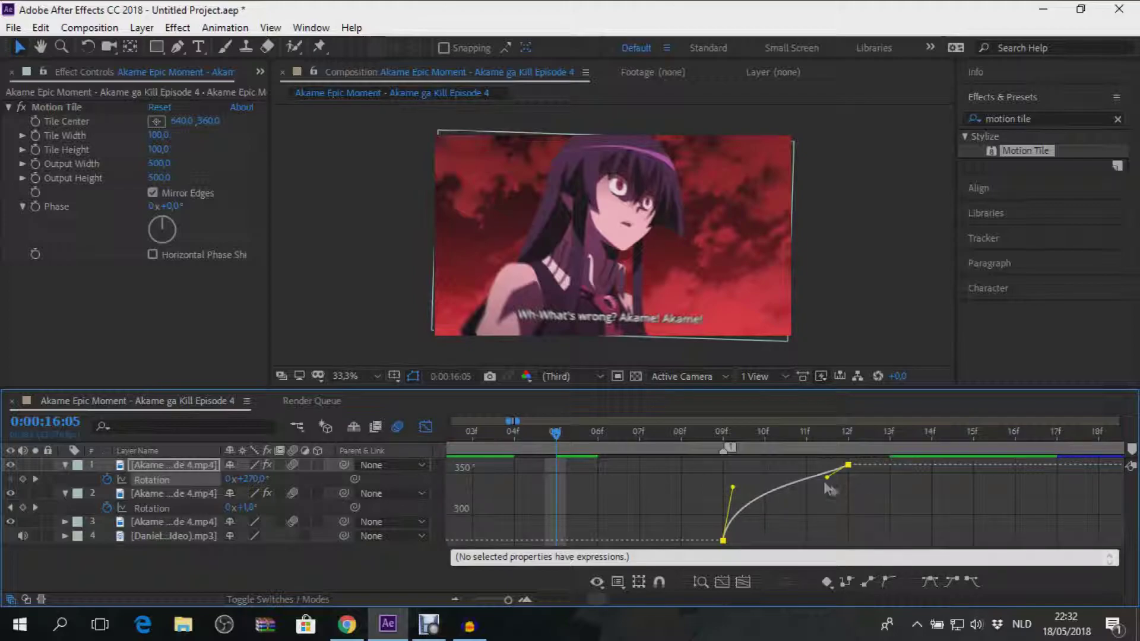
{"action": "left_click_drag", "start_coordinate": [827, 477], "coordinate": [756, 483]}
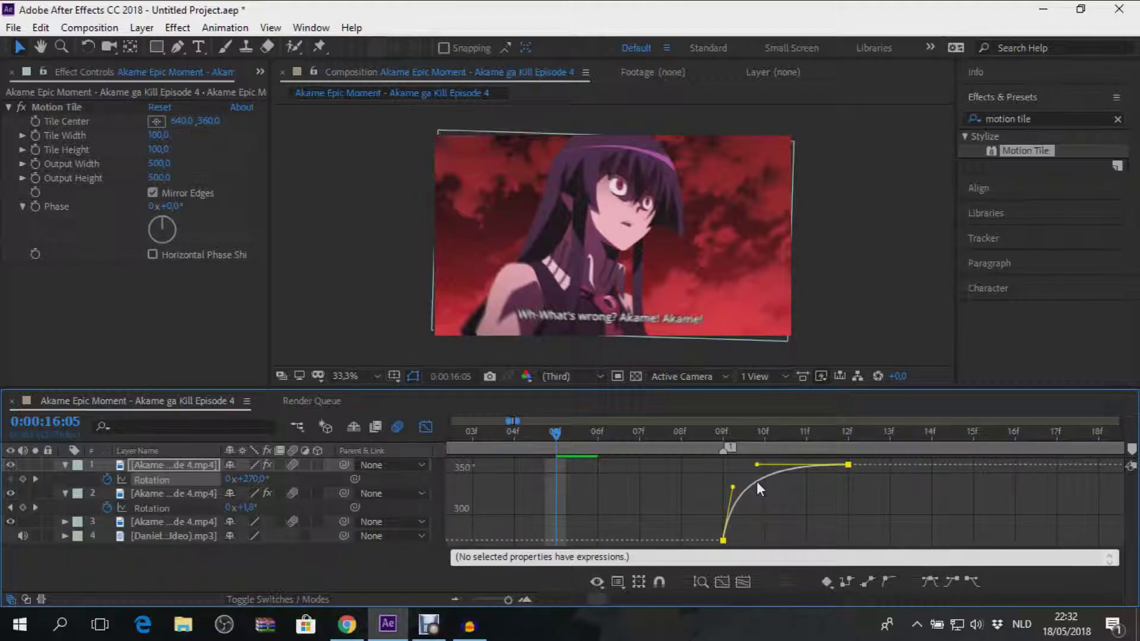
{"action": "left_click", "coordinate": [425, 428]}
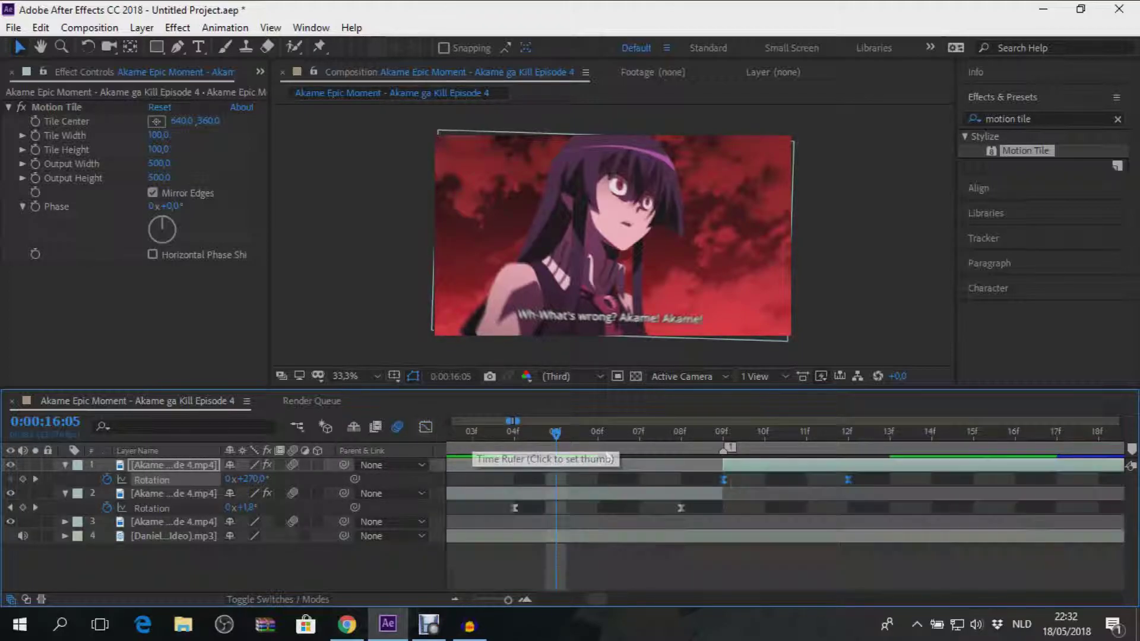
{"action": "left_click_drag", "start_coordinate": [556, 437], "coordinate": [417, 434]}
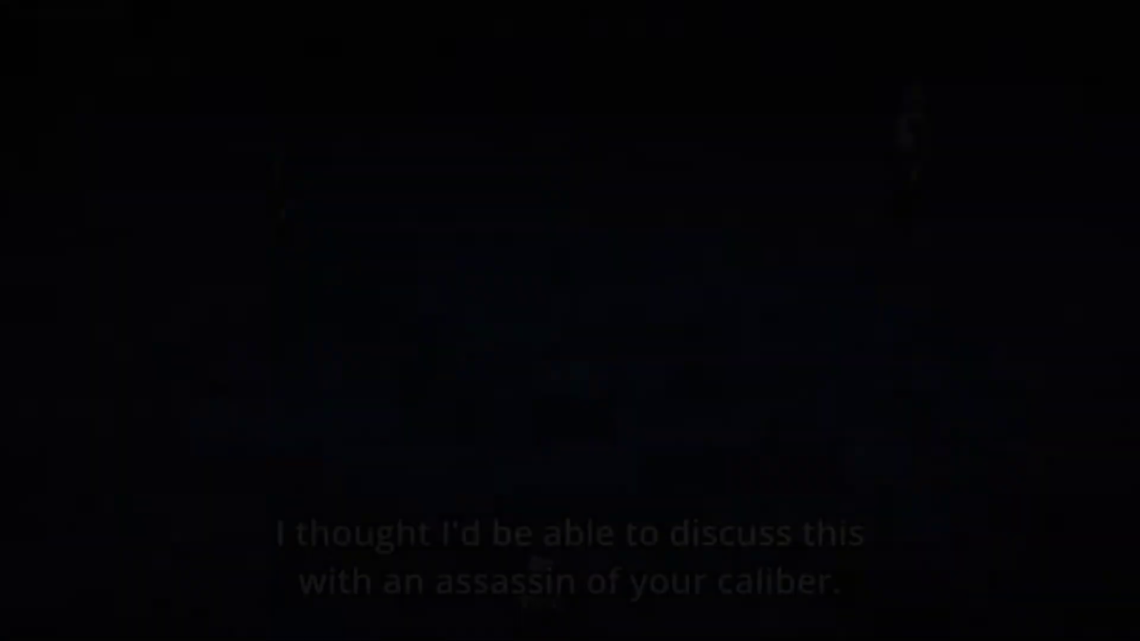